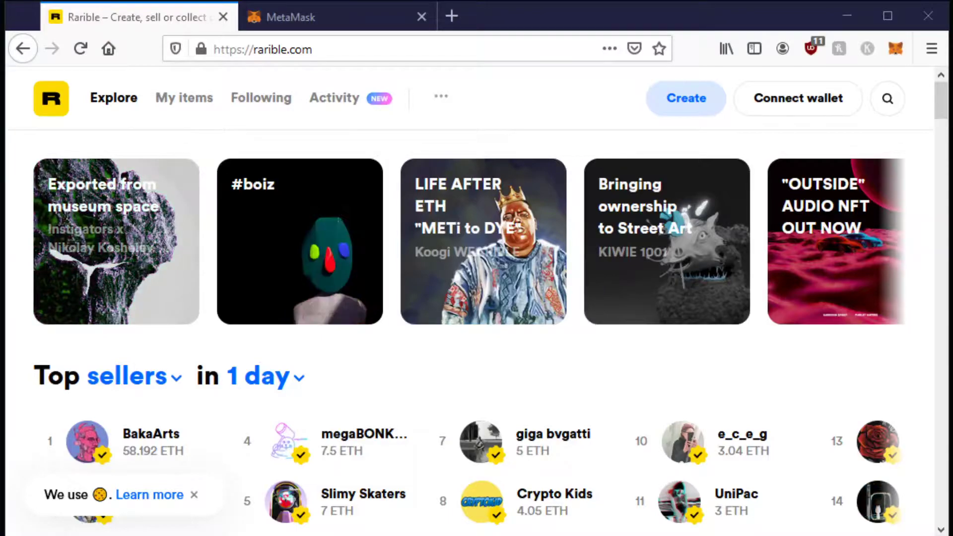
Visit the MetaMask download page and check the installed wallet's balance, then return to Rarible
left_click(334, 16)
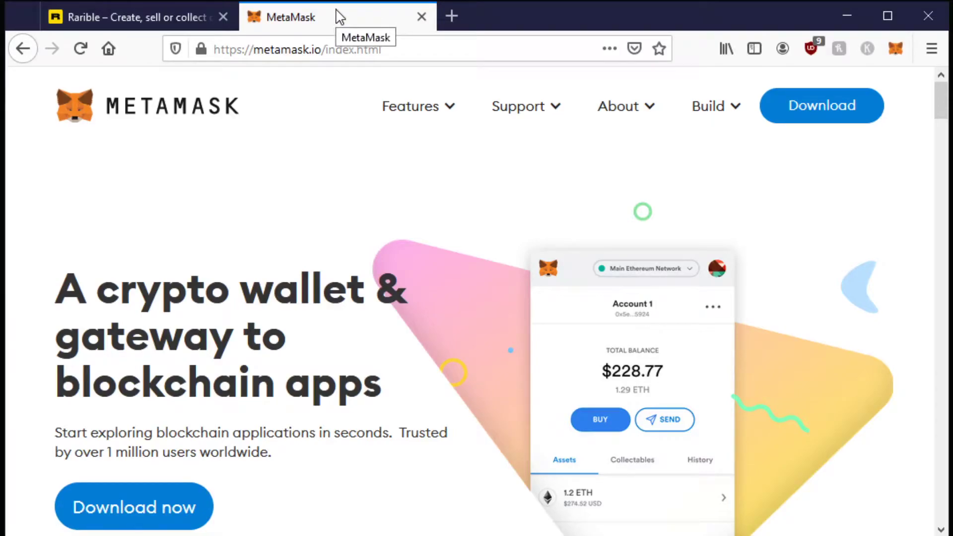
left_click(839, 117)
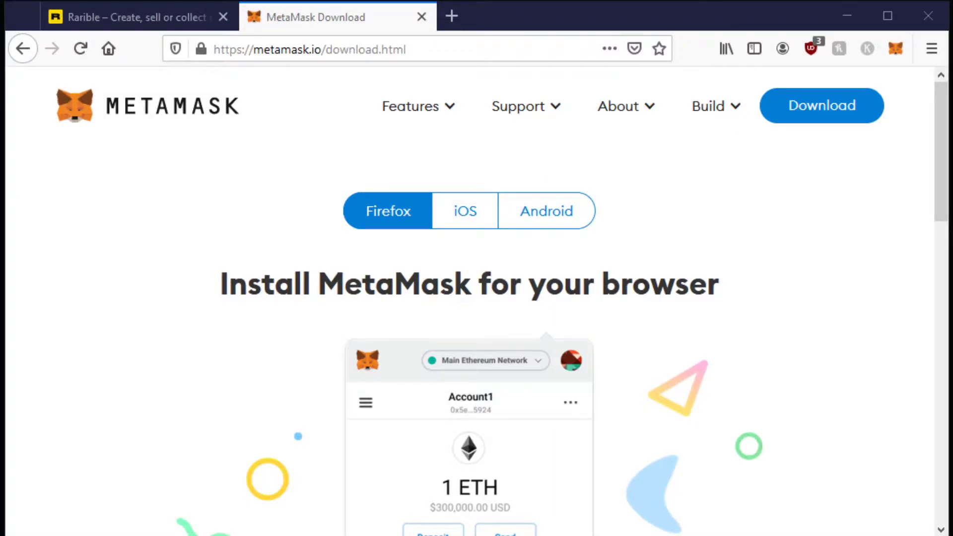
left_click(896, 51)
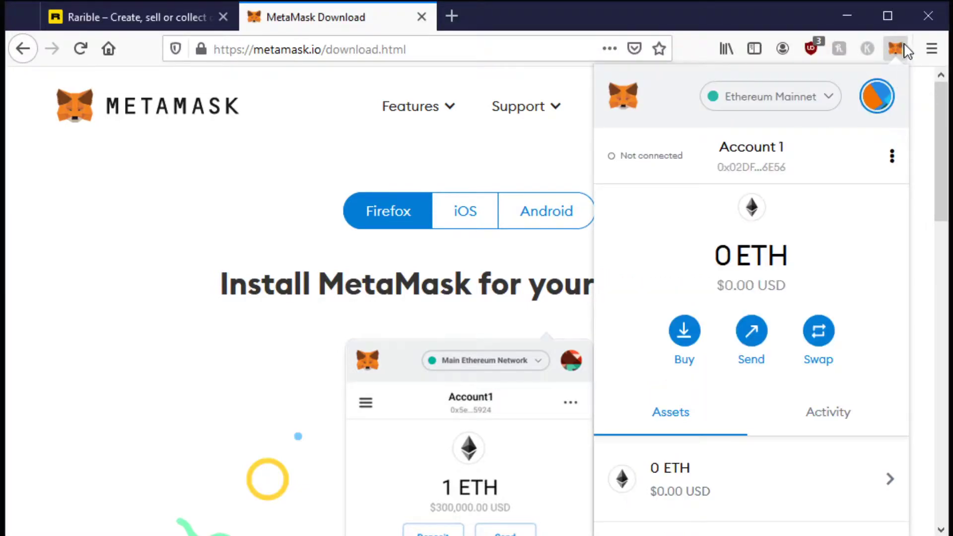
left_click(896, 49)
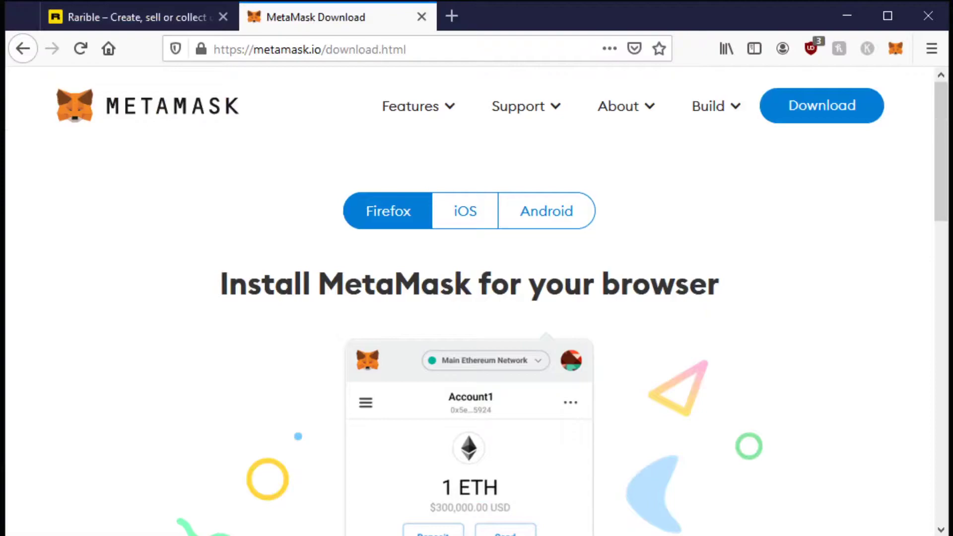
left_click(167, 22)
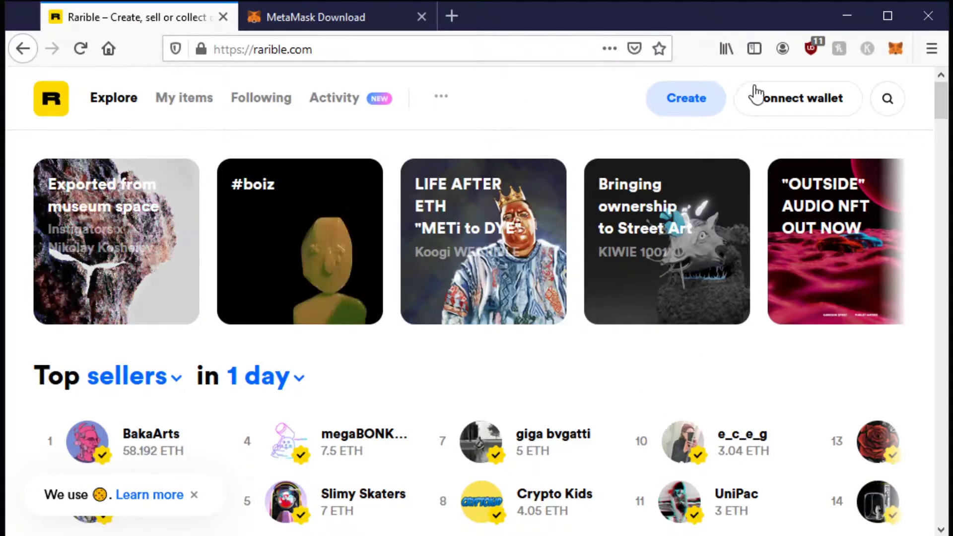
Connect MetaMask Account 1 to Rarible as the wallet provider
left_click(787, 104)
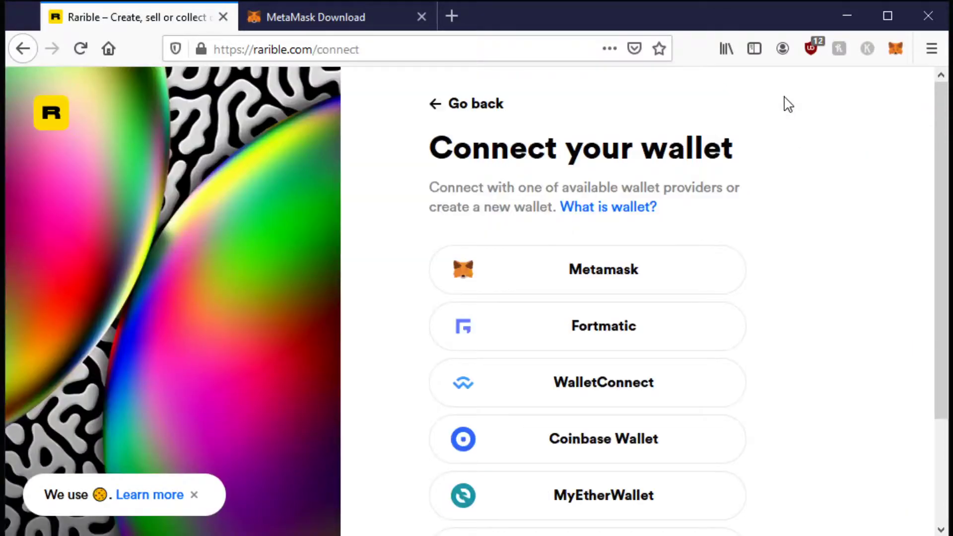
left_click(592, 281)
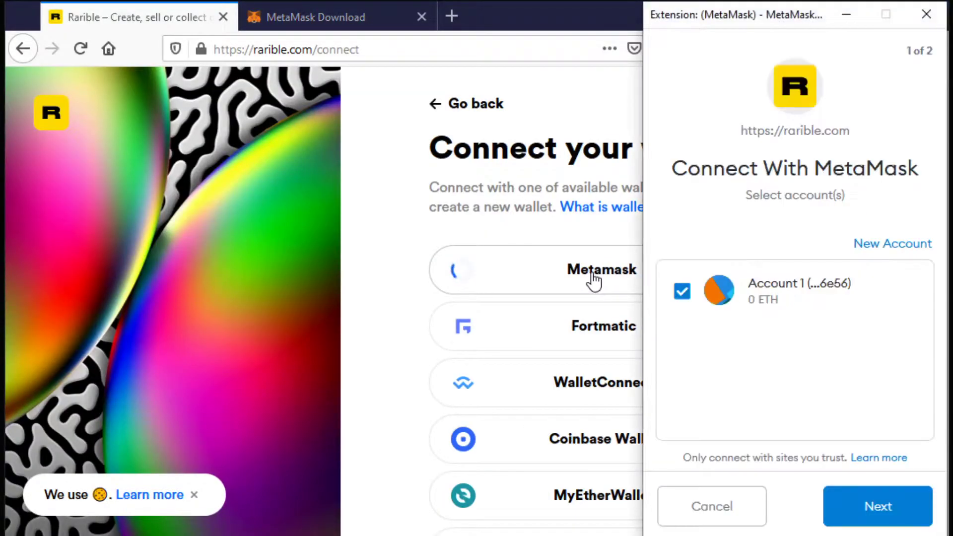
left_click(868, 515)
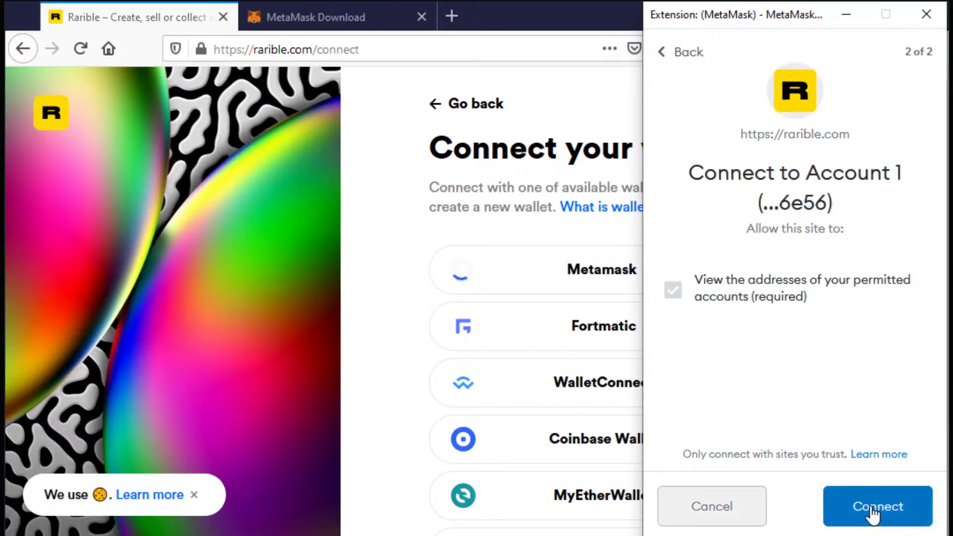
left_click(873, 512)
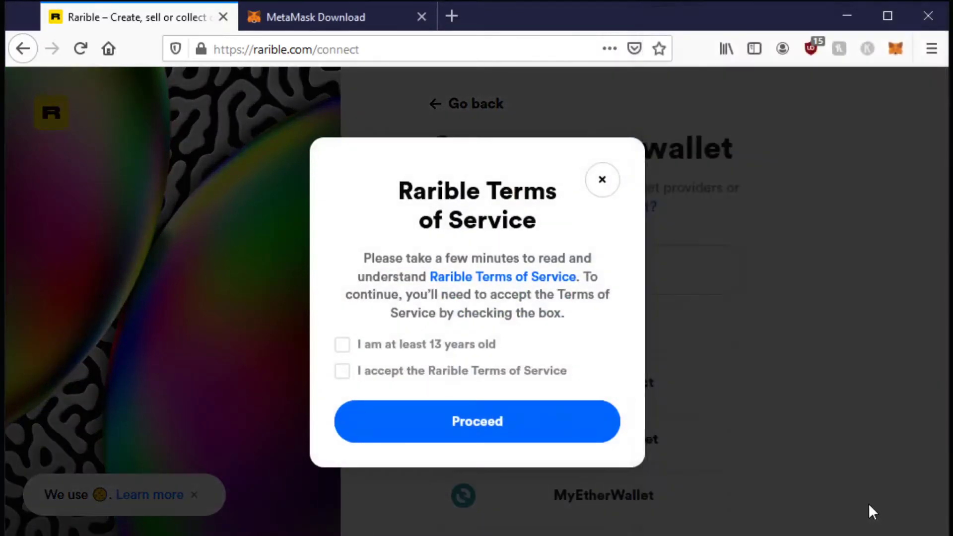
Confirm being at least 13, accept Rarible's Terms of Service, and proceed
left_click(342, 345)
left_click(342, 371)
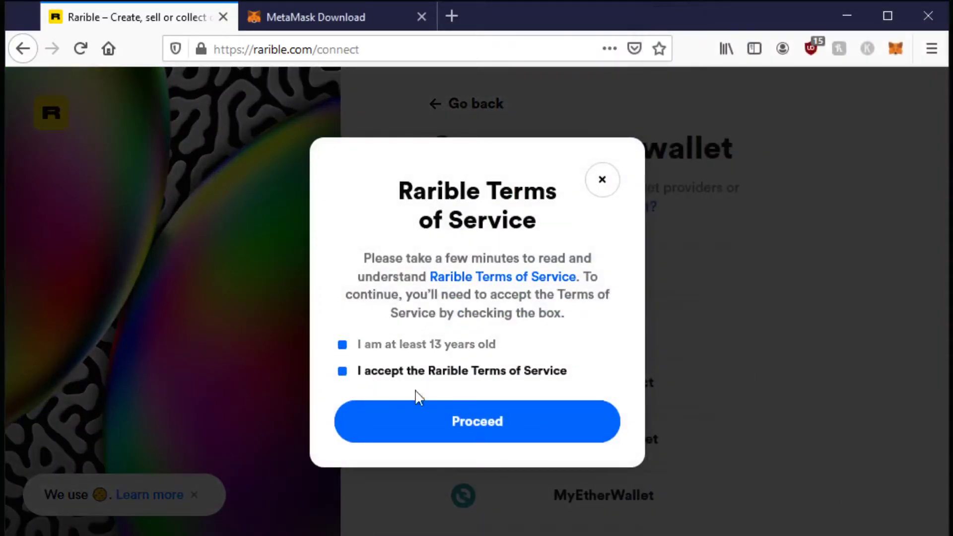
left_click(449, 422)
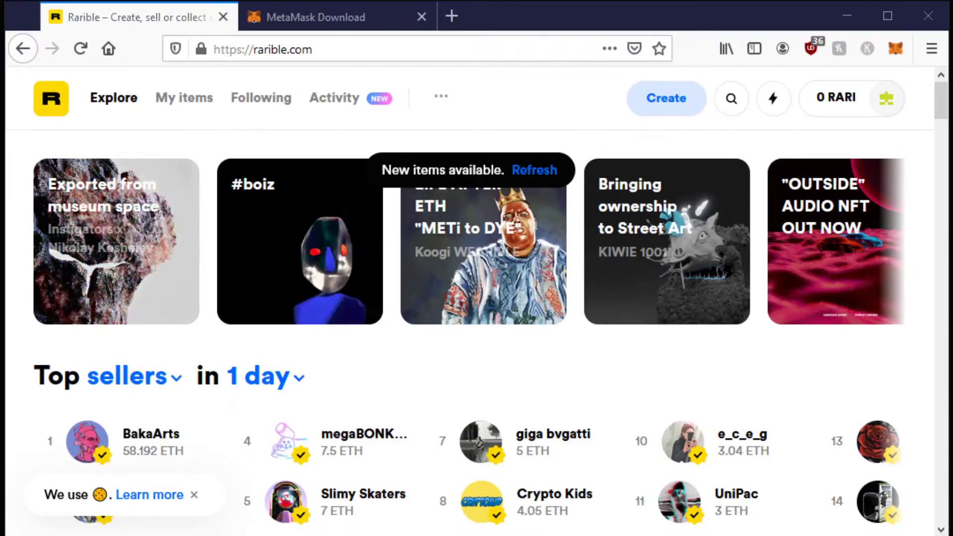
Create a Single collectible with DSC00763-Enhanced.jpg uploaded as its artwork
left_click(666, 101)
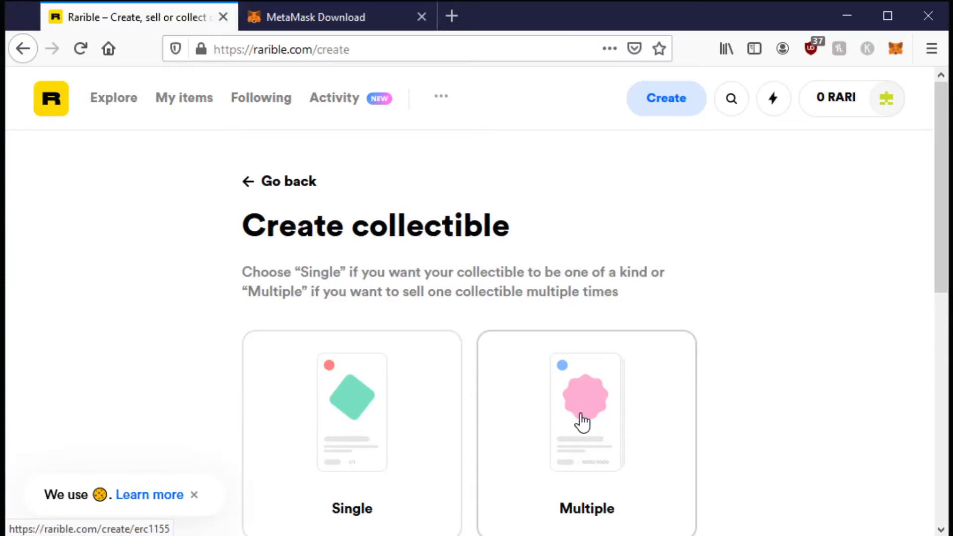
left_click(353, 410)
left_click(509, 156)
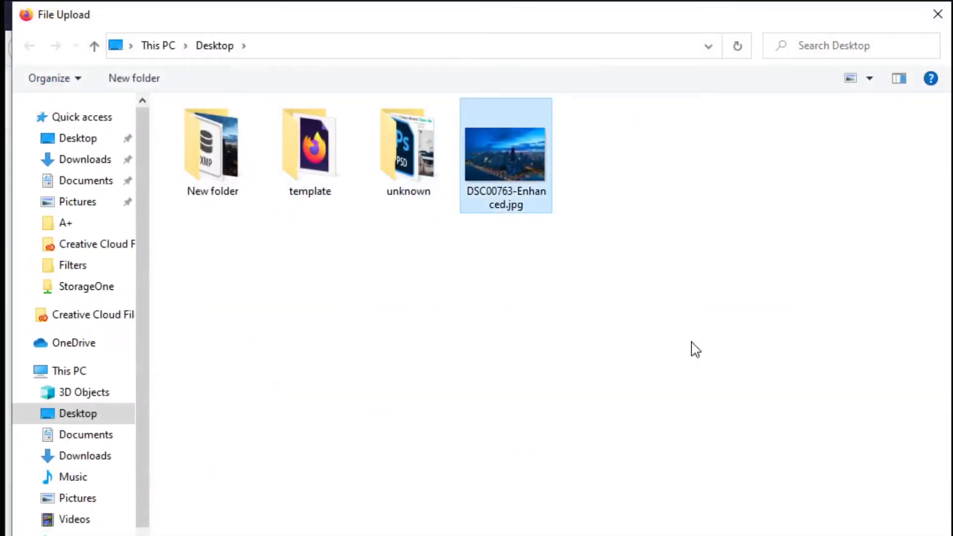
key("Return")
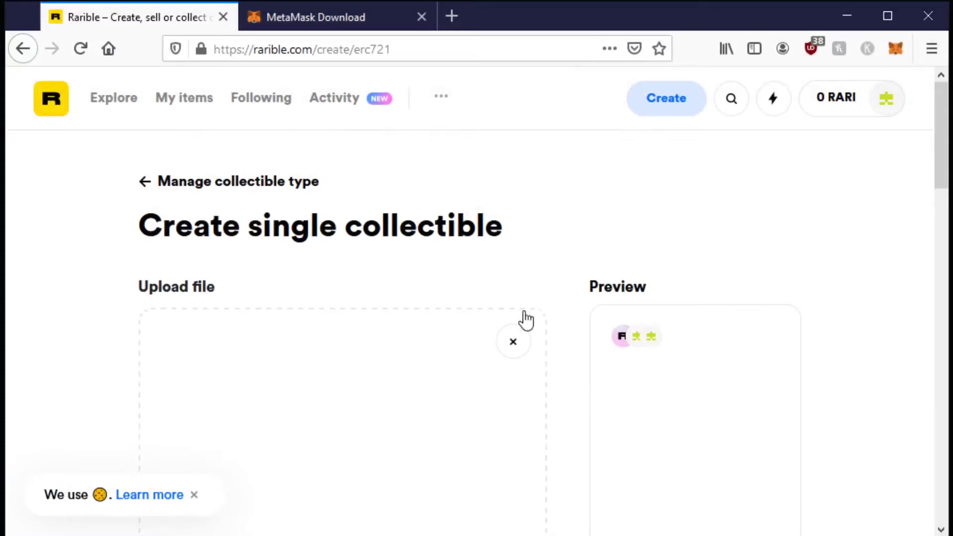
scroll(515, 300, "down", 2)
scroll(517, 301, "down", 4)
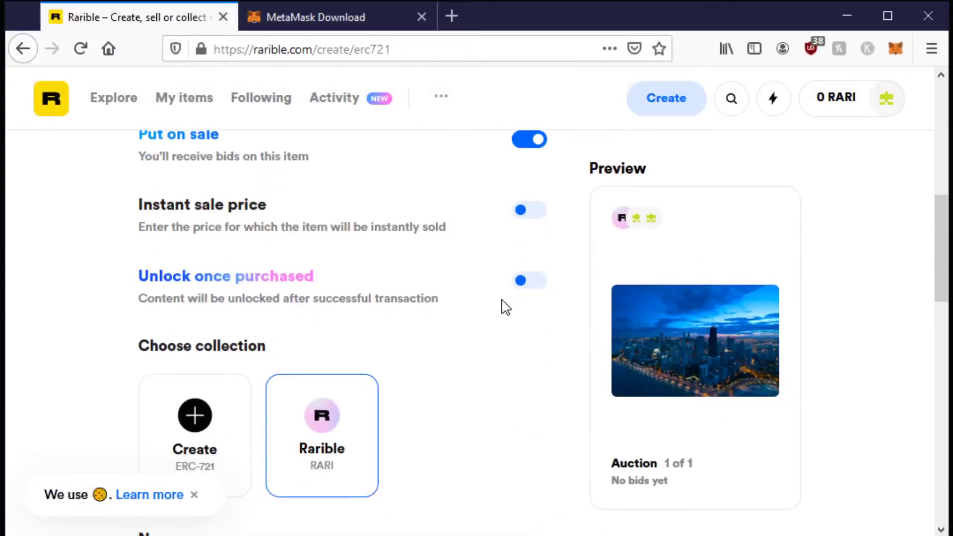
scroll(505, 307, "up", 3)
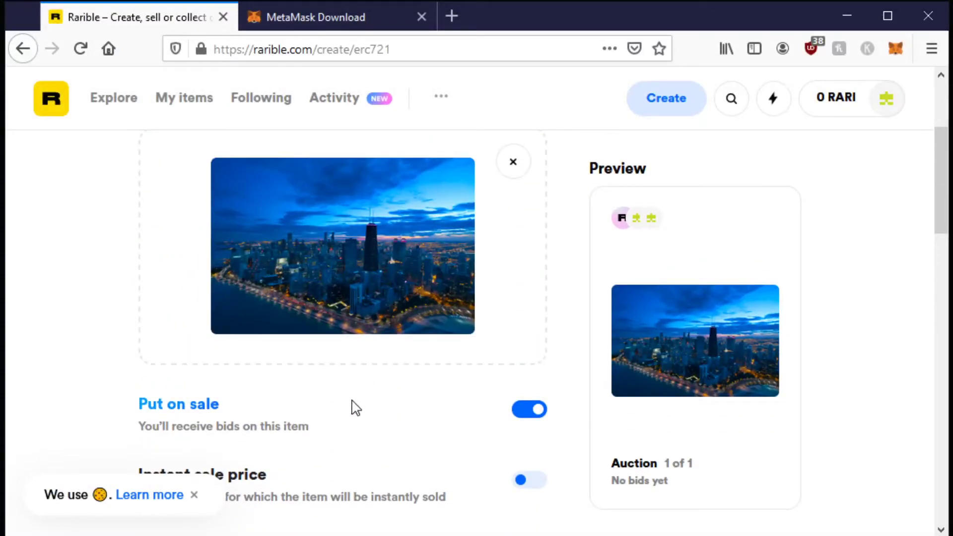
scroll(447, 398, "down", 1)
Enable a 1 ETH instant sale price, name it 'John Hancock at Dusk', and add a description
left_click(528, 390)
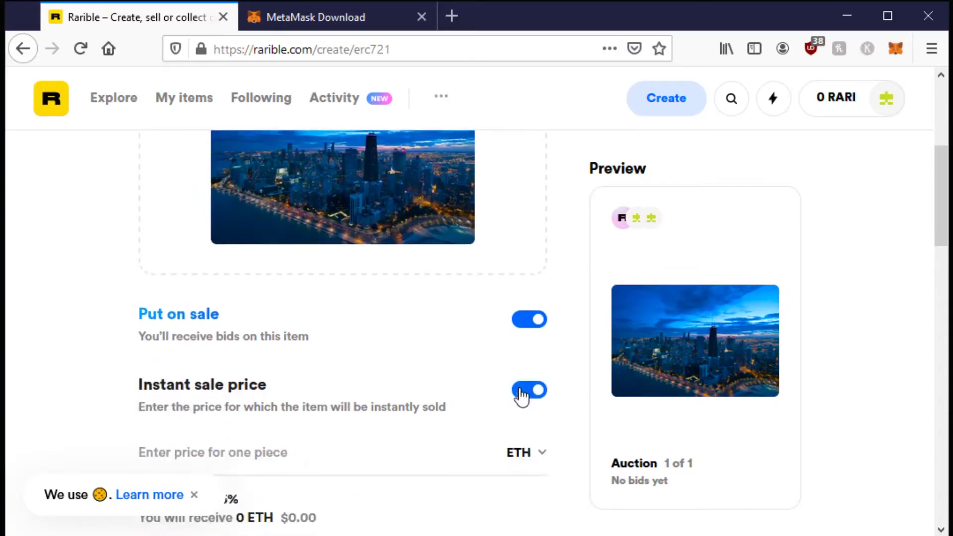
left_click(316, 448)
type("1")
scroll(282, 426, "down", 1)
scroll(282, 427, "down", 2)
scroll(308, 404, "down", 4)
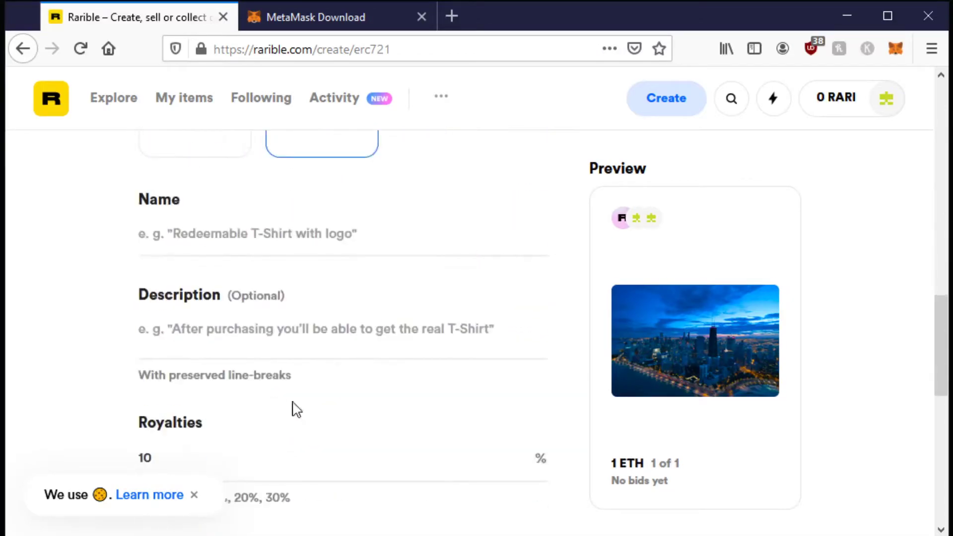
left_click(179, 228)
type("John Hancock at Dusk")
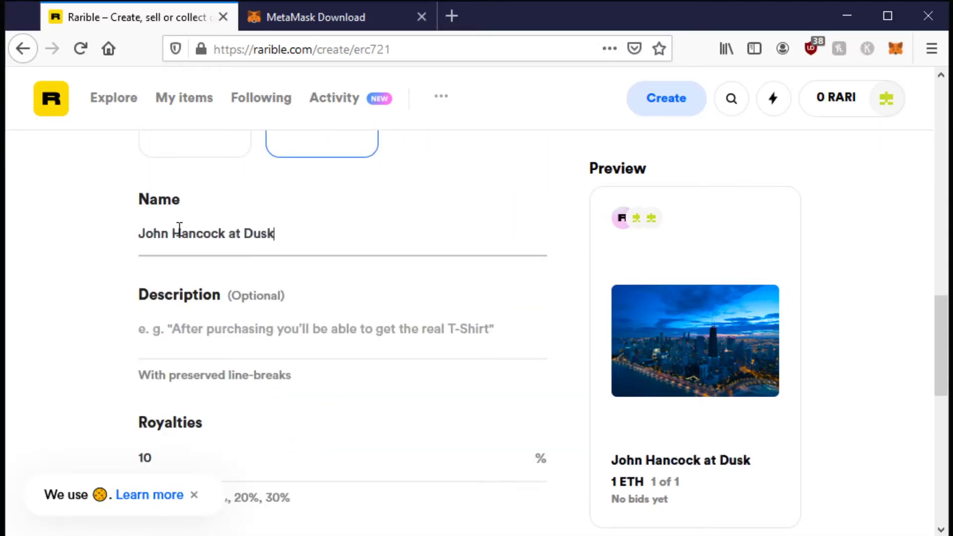
left_click(266, 333)
type("P")
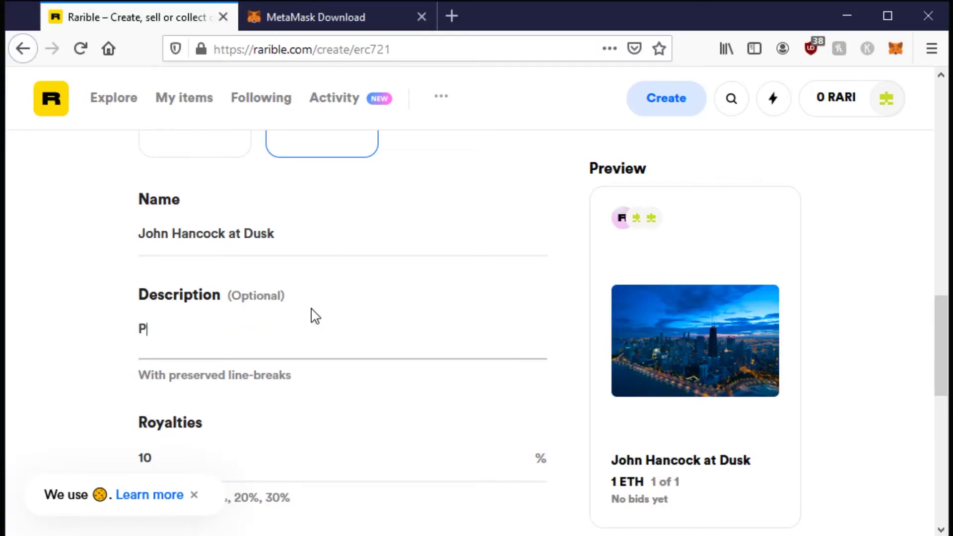
type("hoto of the John Hancock at Dusk taken from a hel")
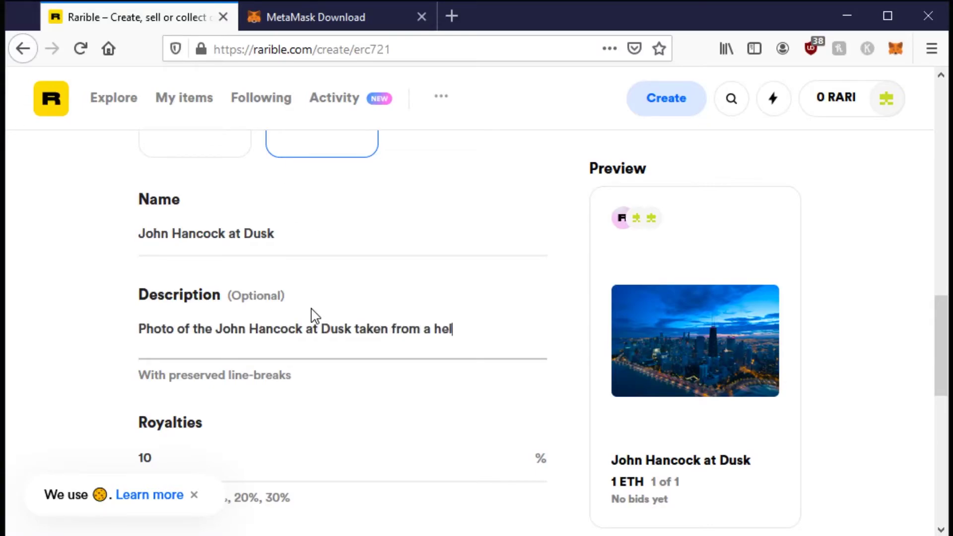
type("icopter")
scroll(213, 335, "down", 3)
scroll(209, 313, "down", 3)
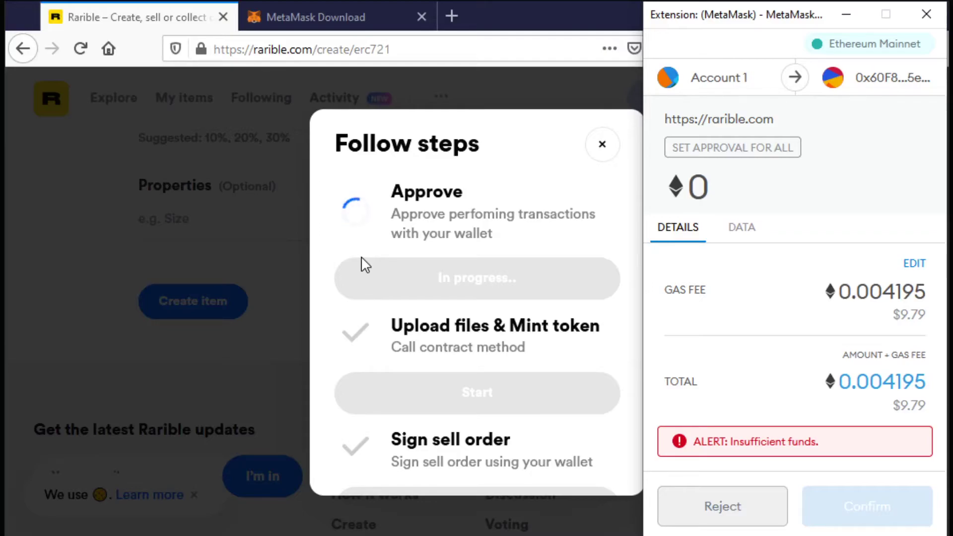
Dismiss the underfunded approval request, retry, and confirm the approval and mint transactions in MetaMask
key("alt+F4")
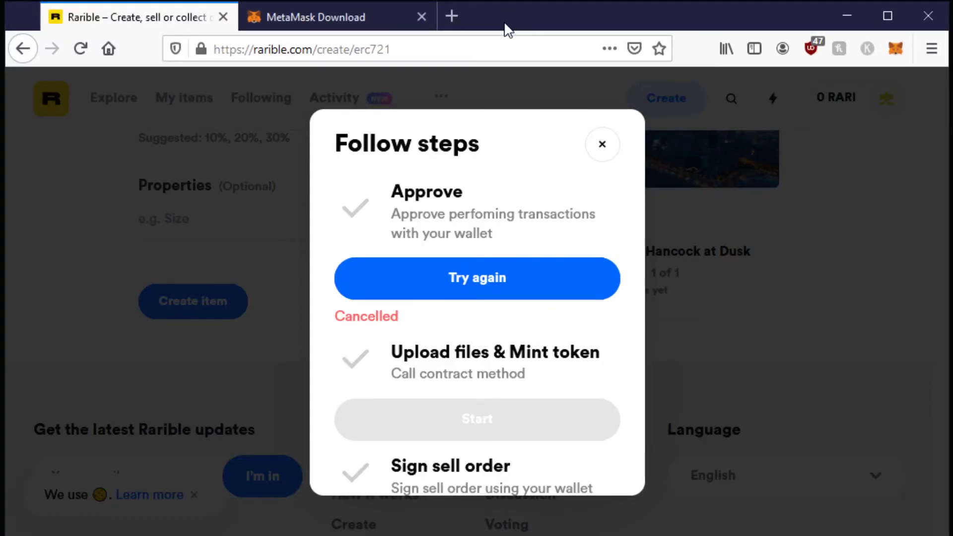
left_click(486, 281)
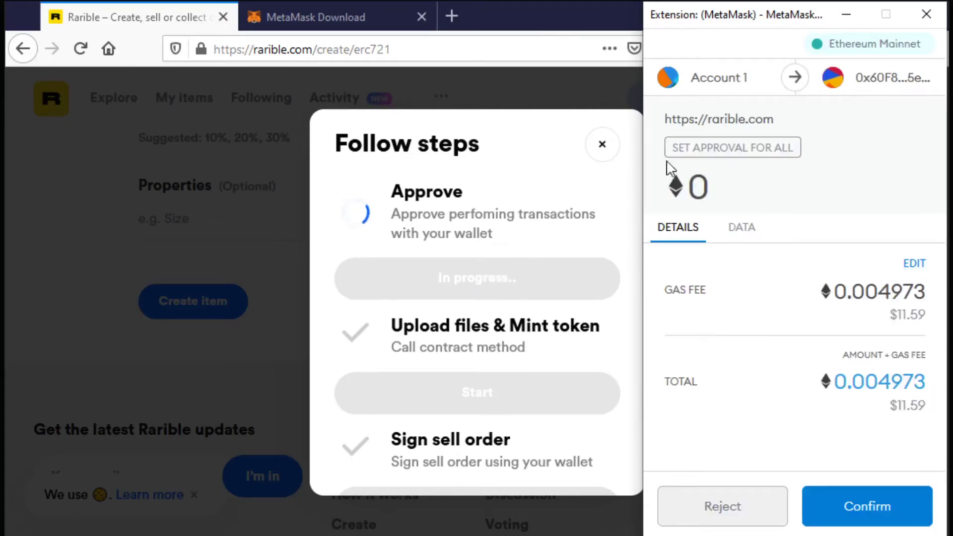
left_click(857, 506)
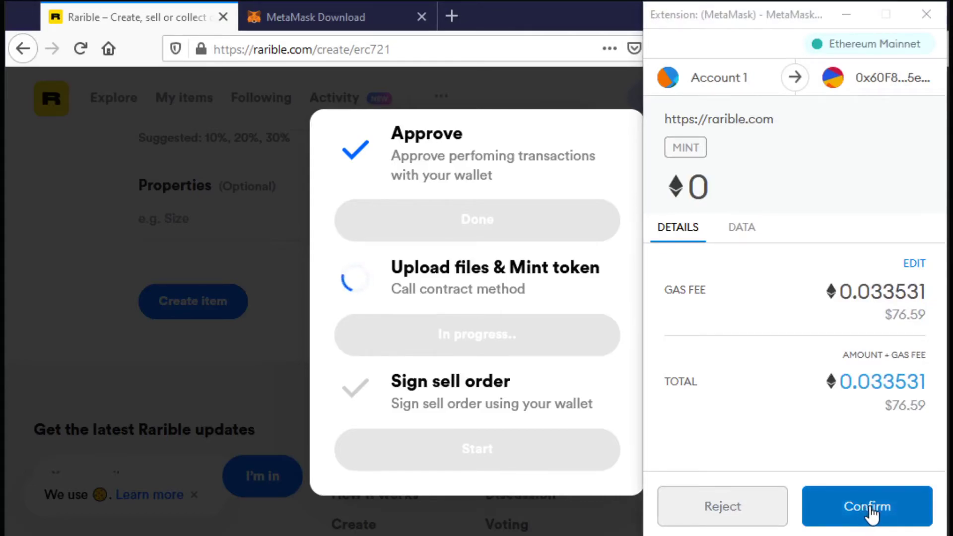
left_click(868, 511)
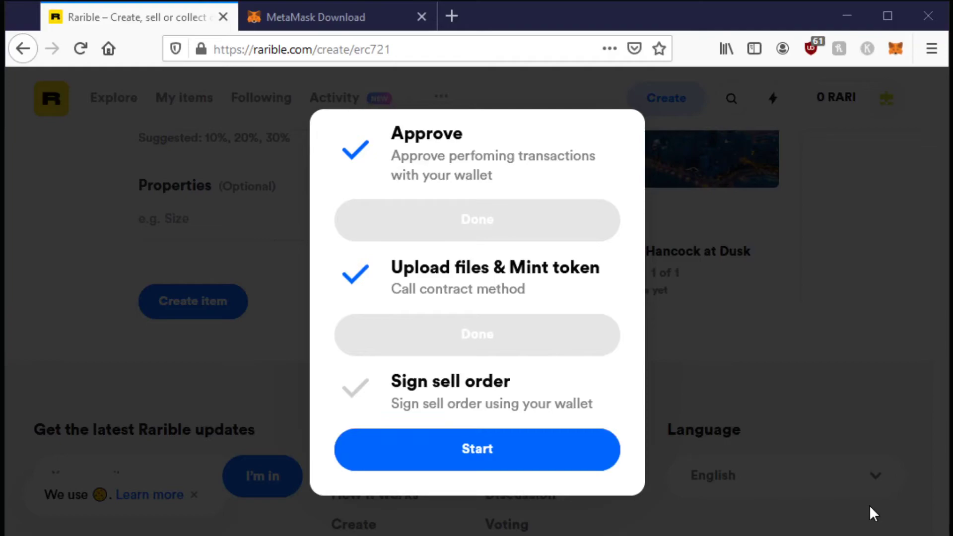
Start the sell-order step and sign the MetaMask signature request
left_click(480, 456)
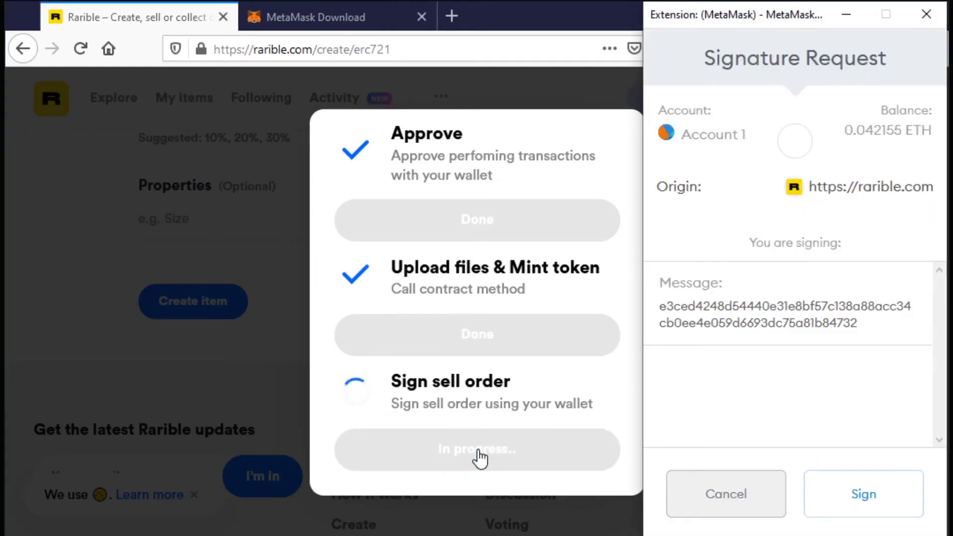
left_click(859, 495)
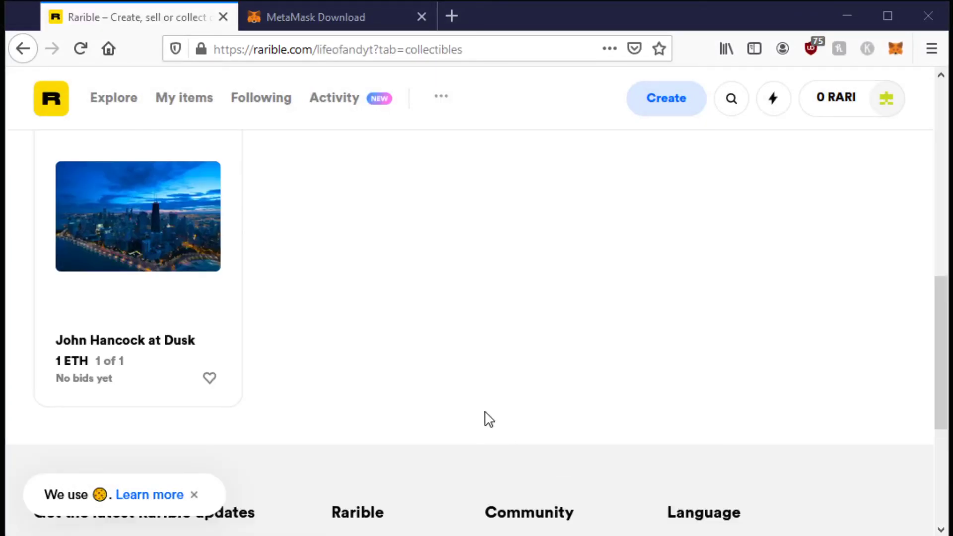
scroll(485, 417, "up", 7)
scroll(486, 412, "down", 5)
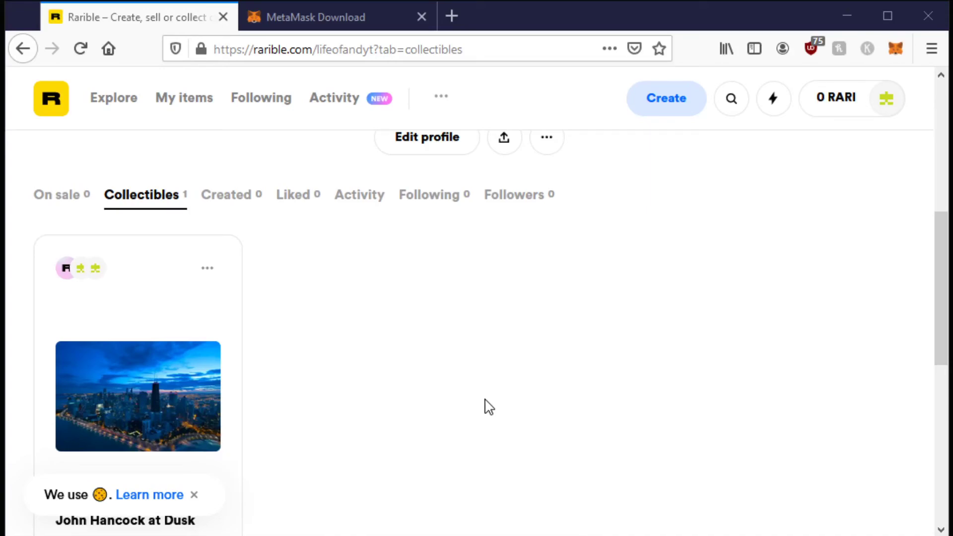
scroll(412, 447, "down", 1)
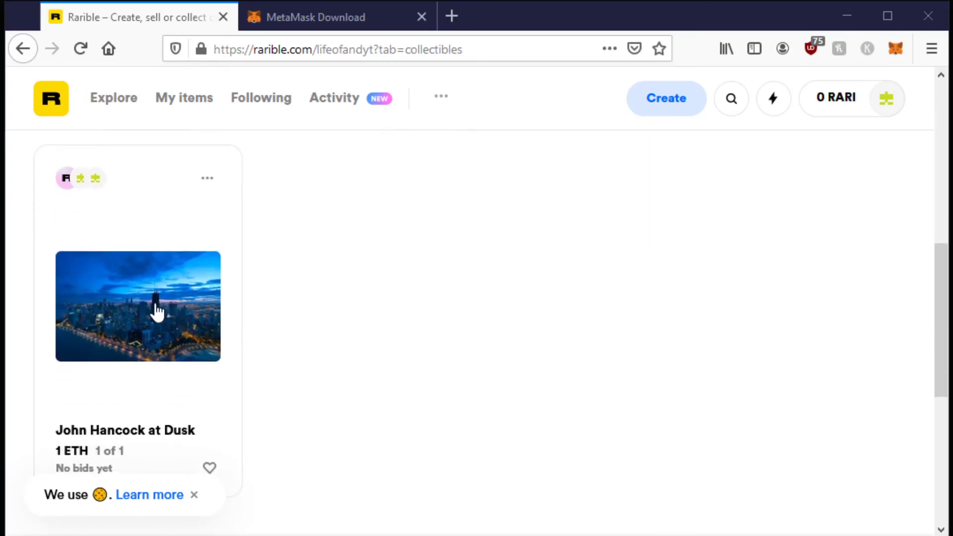